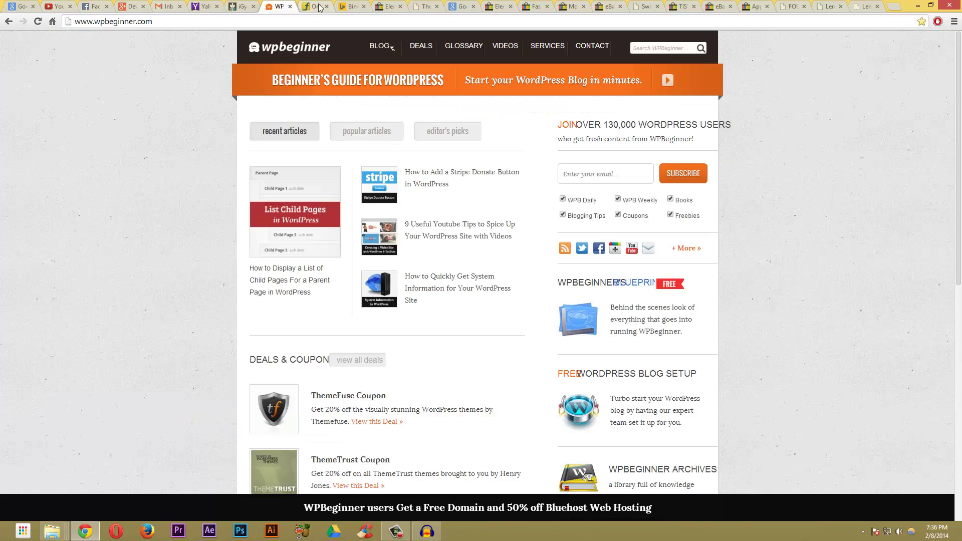
Step: Switch through the Bing and eBay tabs, then back to the Google home page tab
left_click(315, 6)
left_click(350, 6)
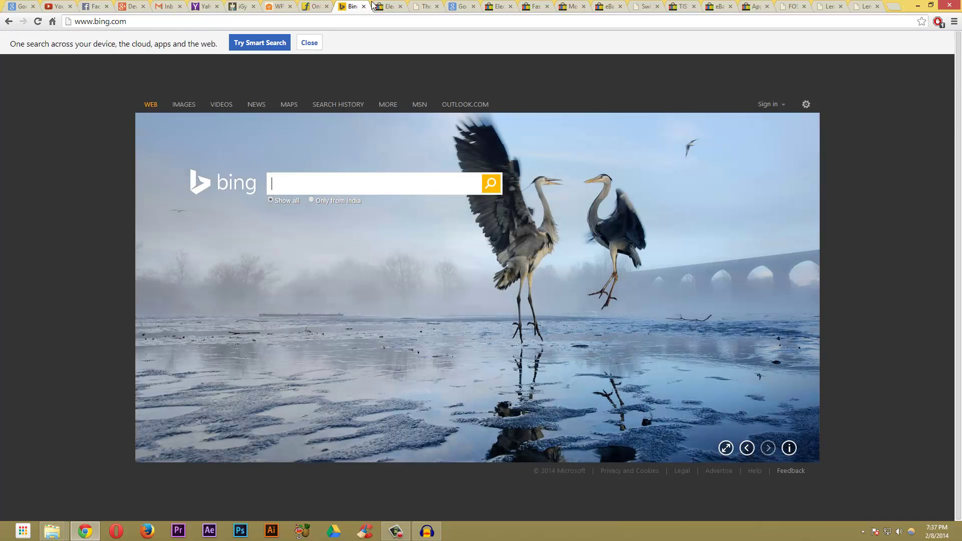
left_click(385, 6)
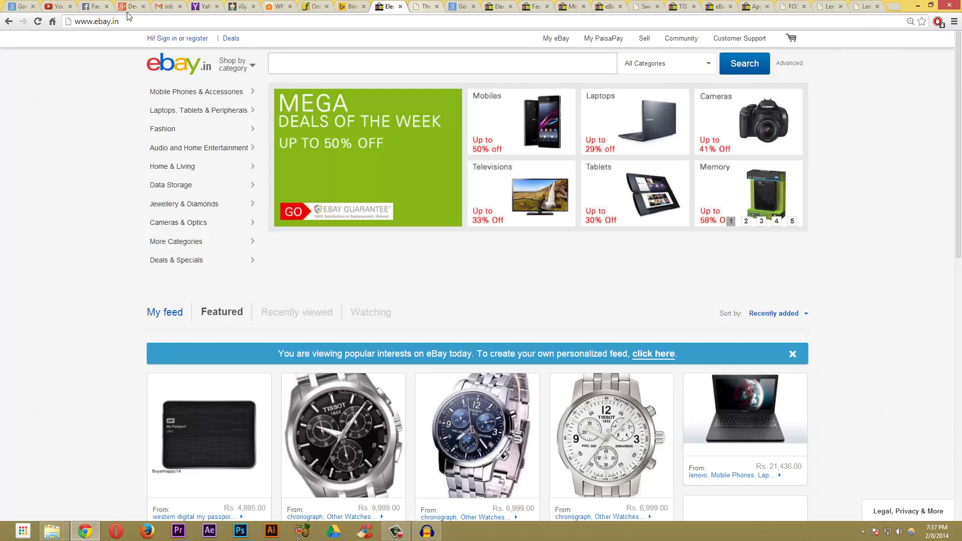
left_click(10, 7)
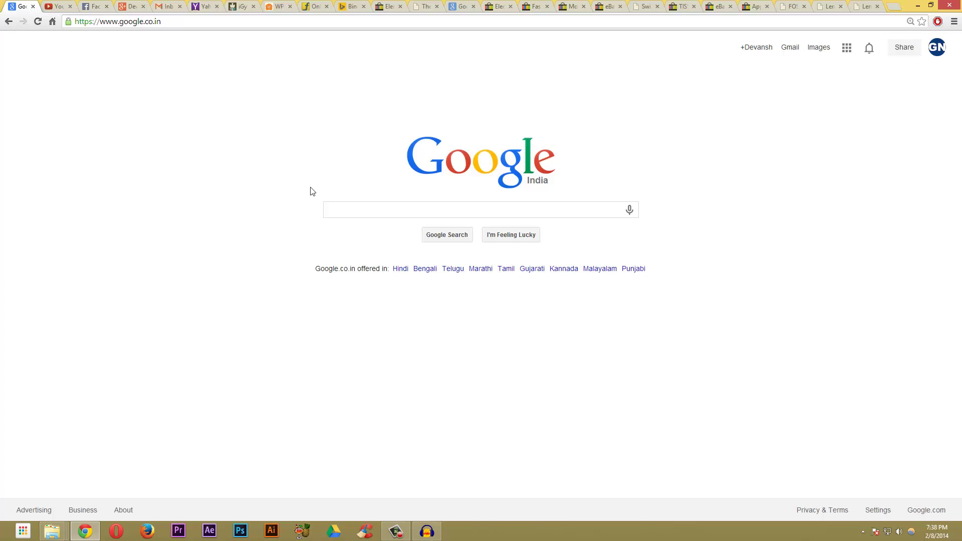
Step: Run a Google search for 'session buddy' to reach its Chrome Web Store page
left_click(347, 212)
type("ses")
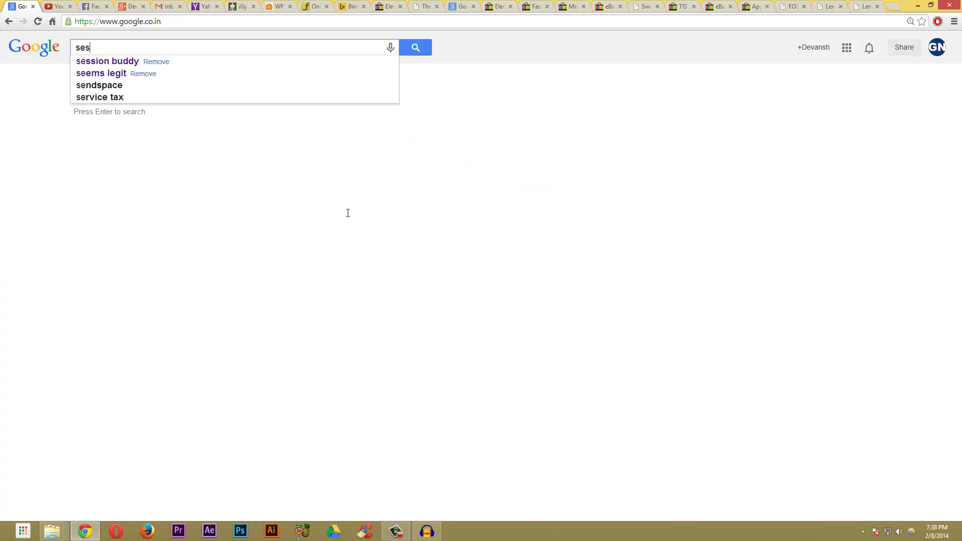
type("sion buddy")
key("Return")
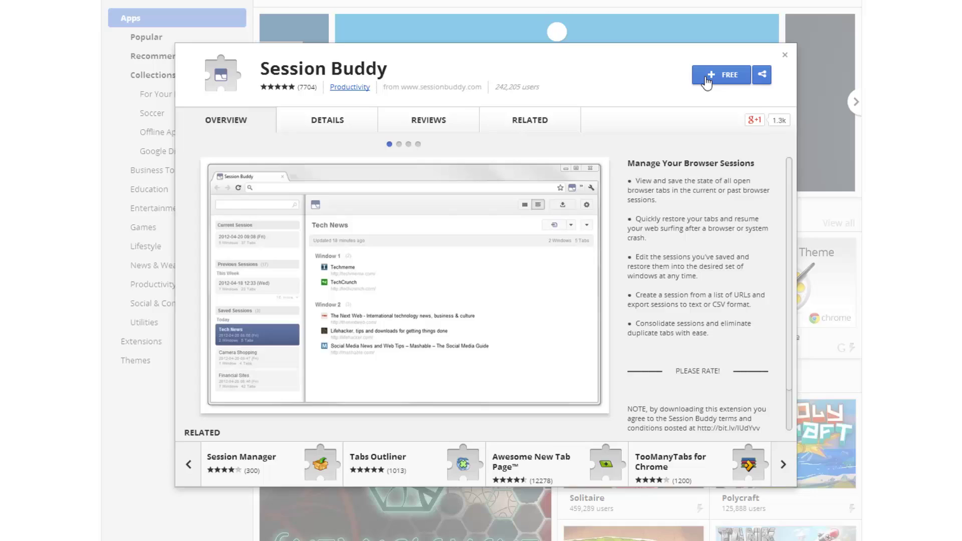
Step: Install Session Buddy via '+ FREE', confirm the add, and dismiss the added notification
left_click(702, 49)
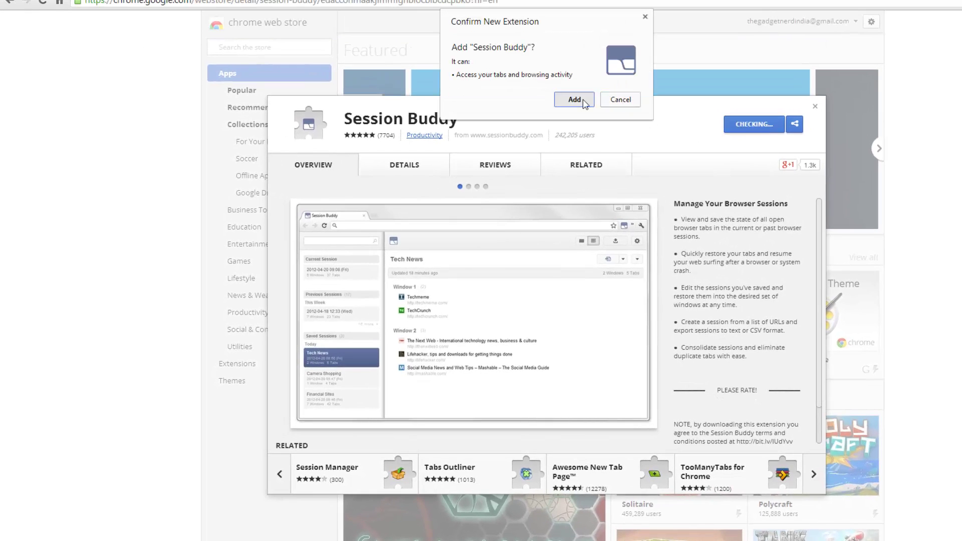
left_click(574, 100)
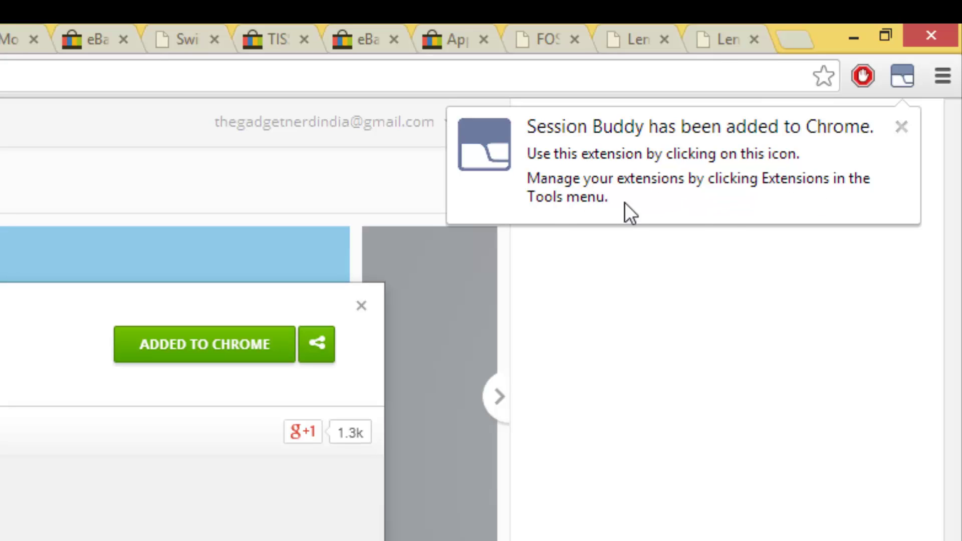
left_click(901, 128)
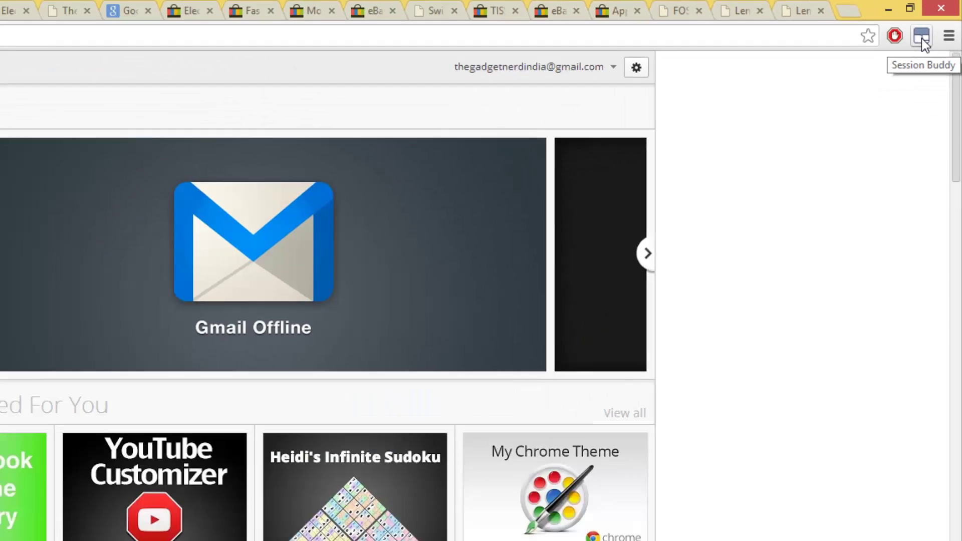
Step: Show Session Buddy's overview listing the current window's 24 tabs
left_click(922, 39)
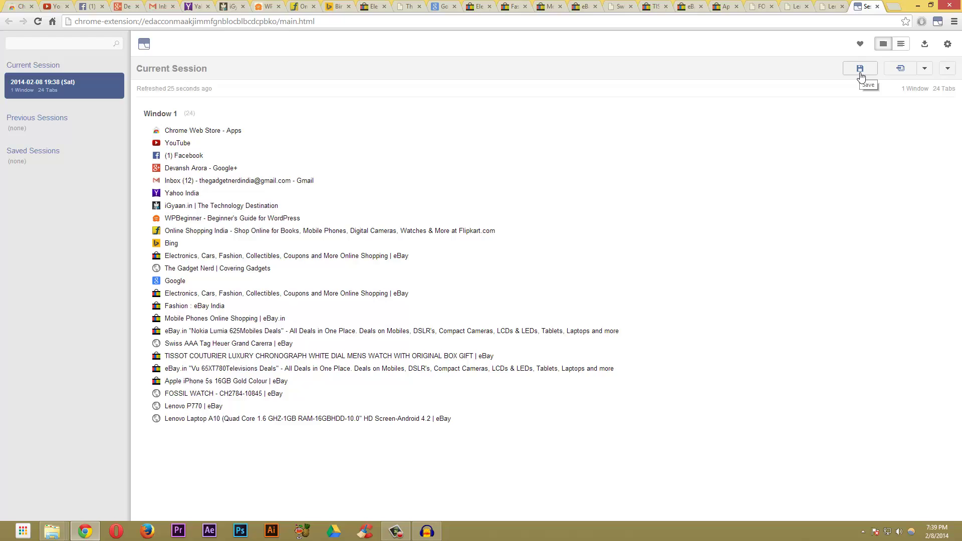
Step: Save the current 24-tab session in Session Buddy as 'For Tutorial'
left_click(860, 71)
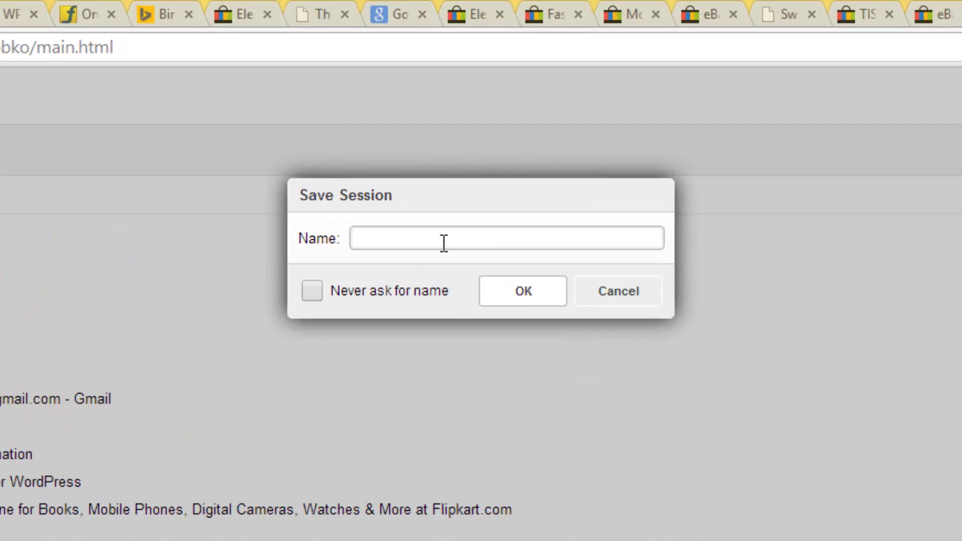
type("For Tu")
type("torial")
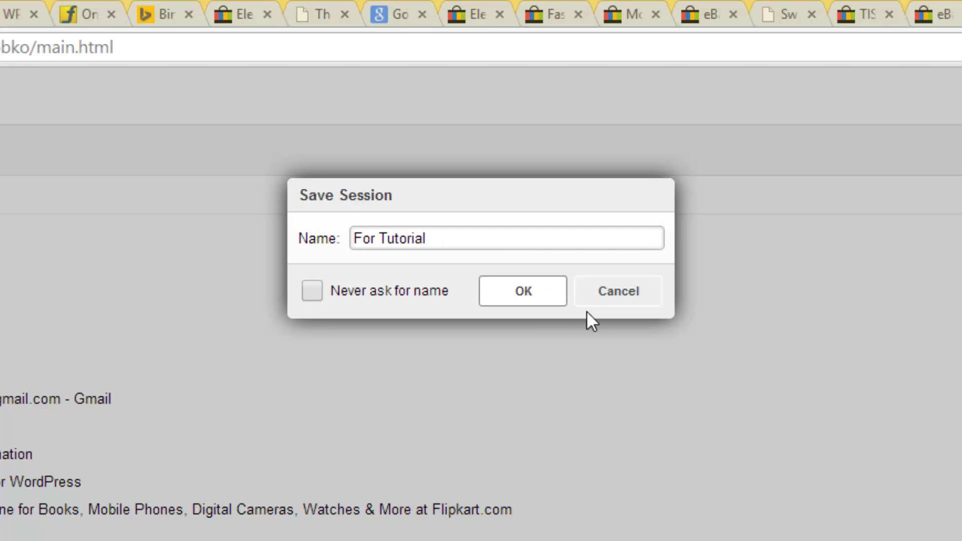
left_click(534, 295)
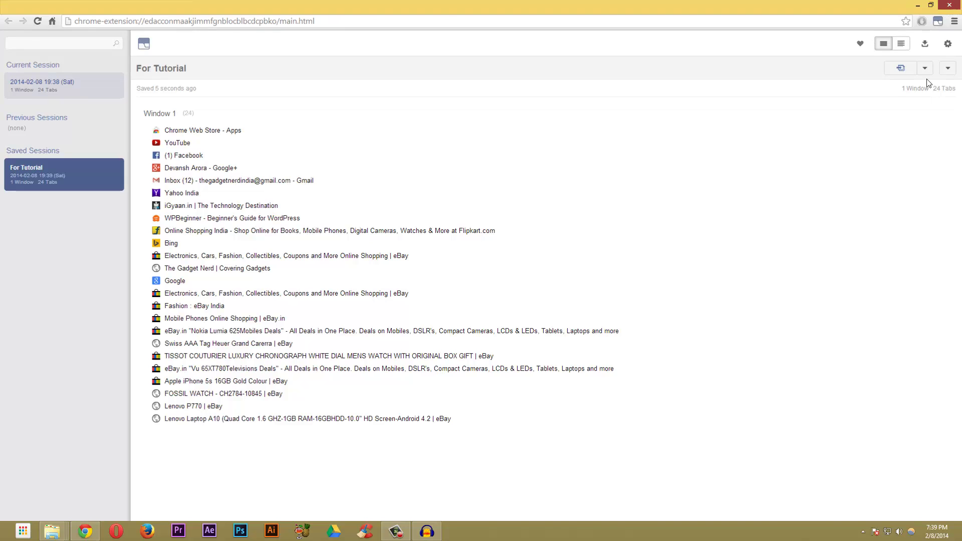
Step: Close the Chrome window with all 24 tabs before relaunching it
left_click(948, 6)
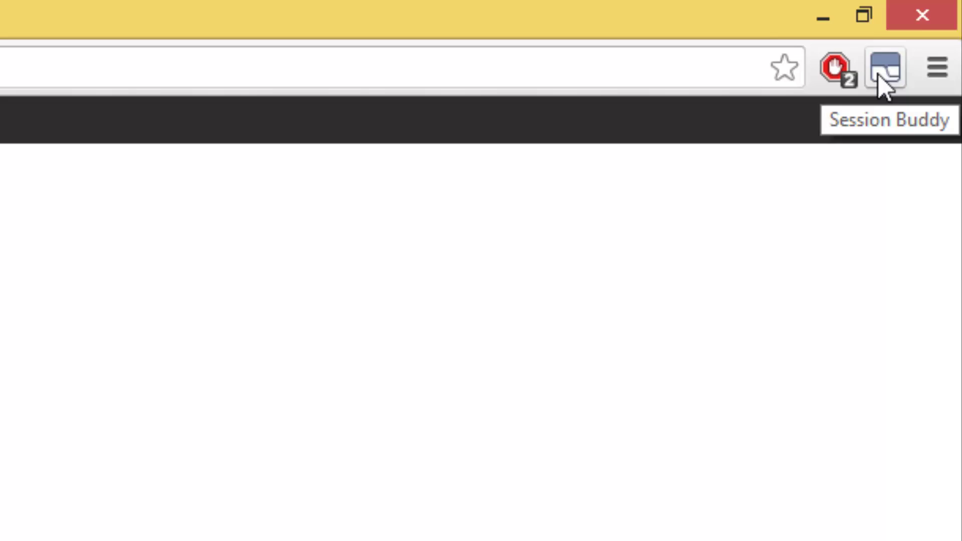
Step: Bring up Session Buddy and select the saved 'For Tutorial' session for restoring
left_click(884, 71)
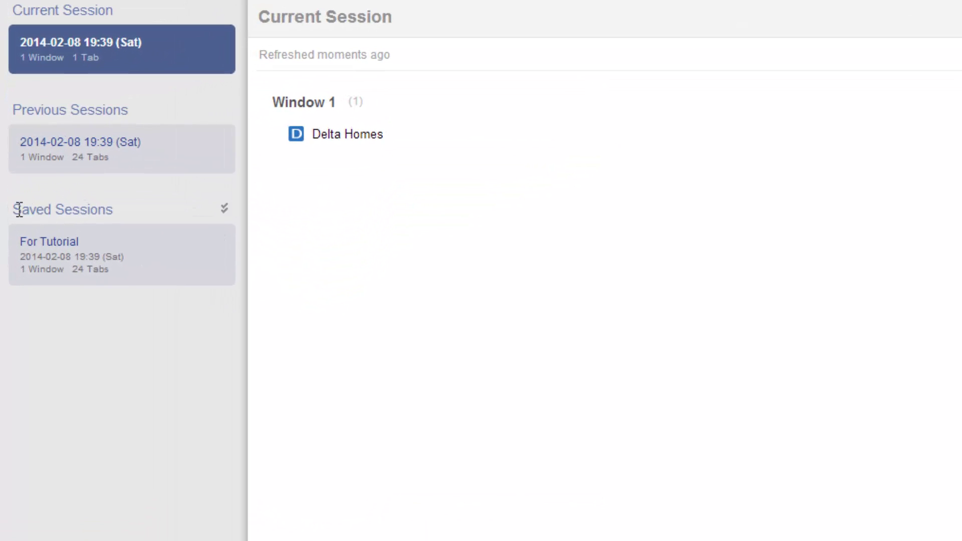
left_click(58, 254)
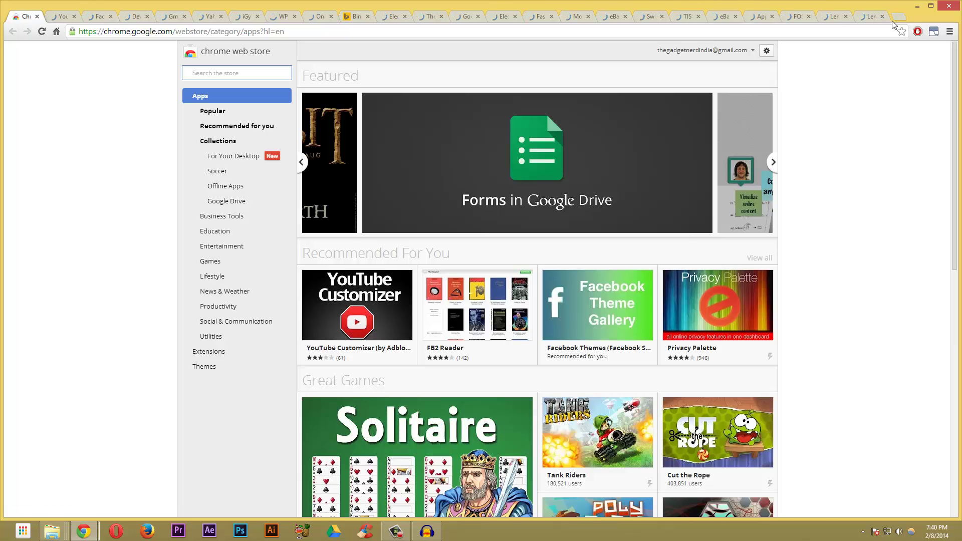
Step: Maximize the restored window and visit YouTube, Gmail, Yahoo, Chrome Web Store and eBay tabs
left_click(930, 7)
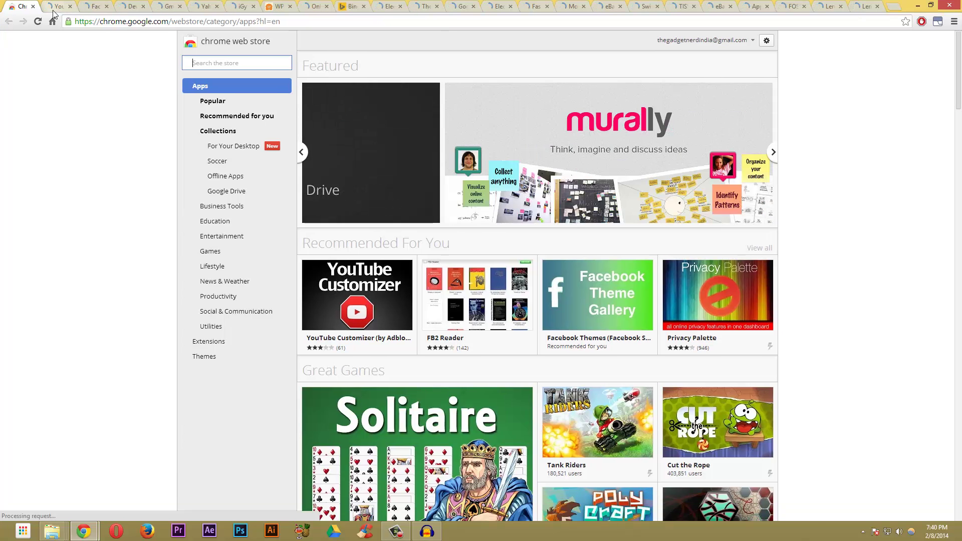
left_click(57, 6)
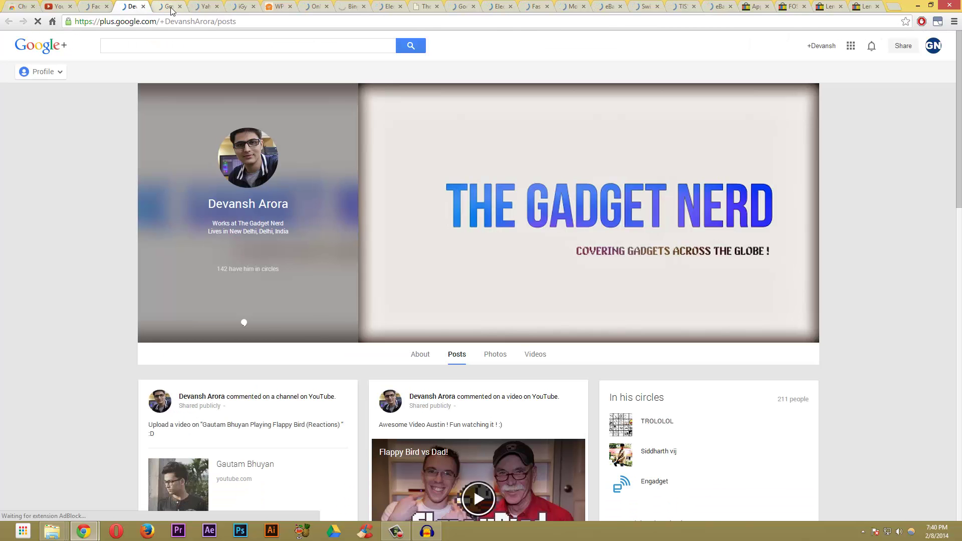
left_click(168, 6)
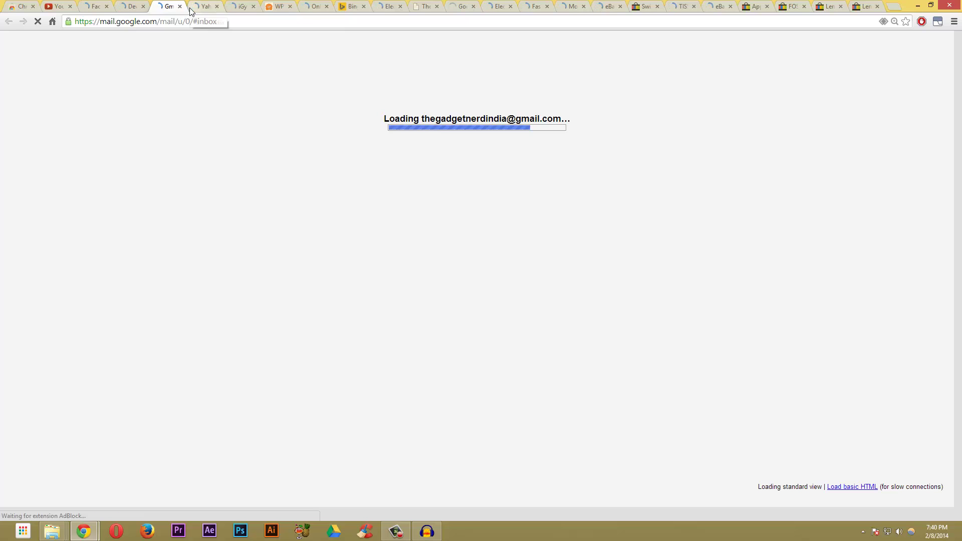
left_click(205, 7)
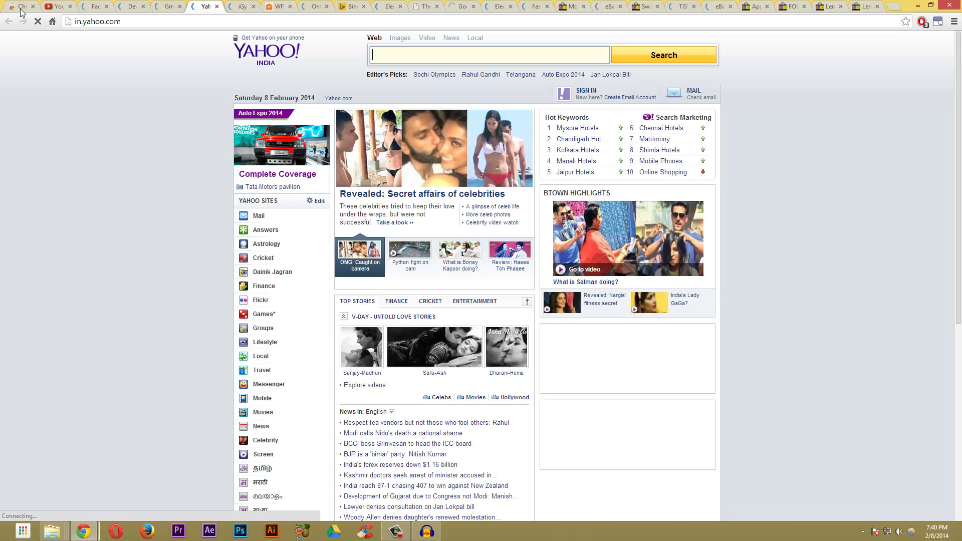
left_click(23, 7)
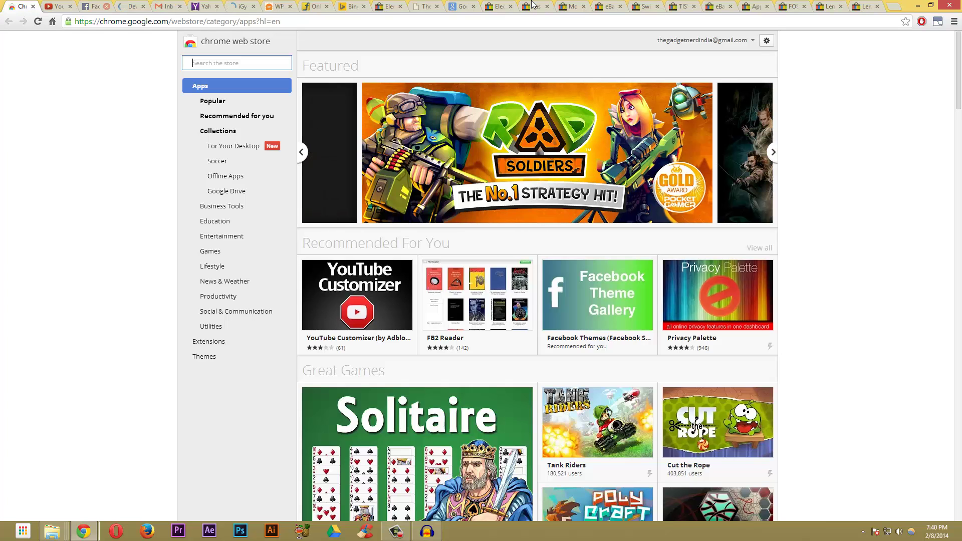
left_click(635, 10)
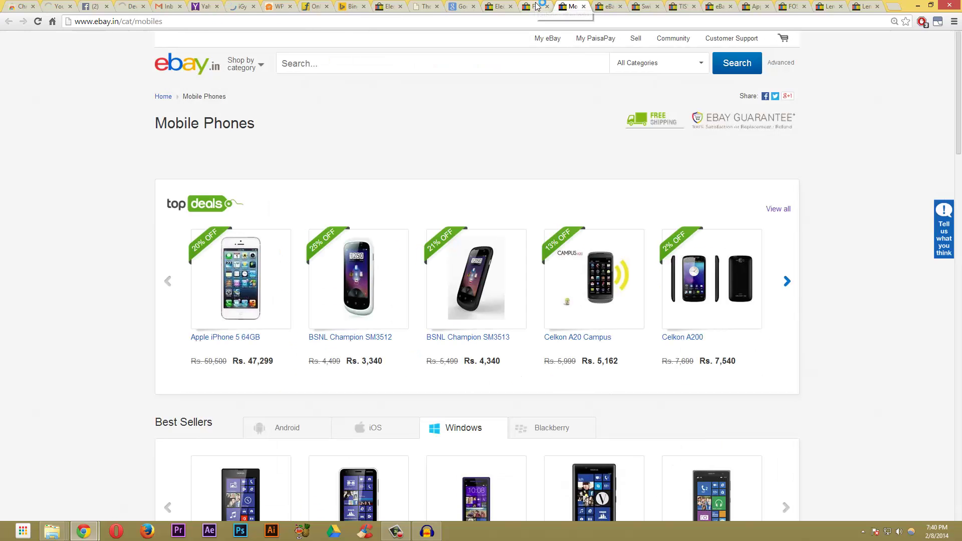
left_click(535, 6)
left_click(499, 6)
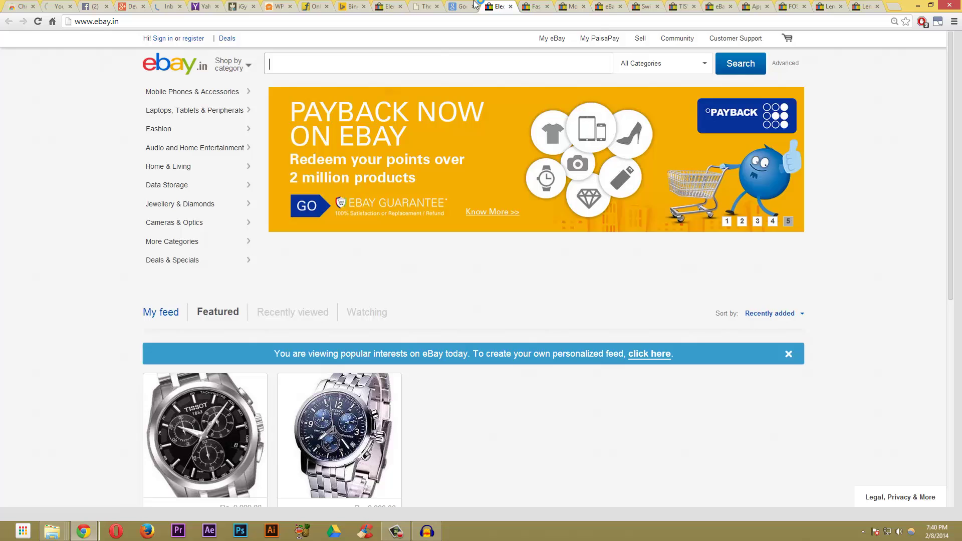